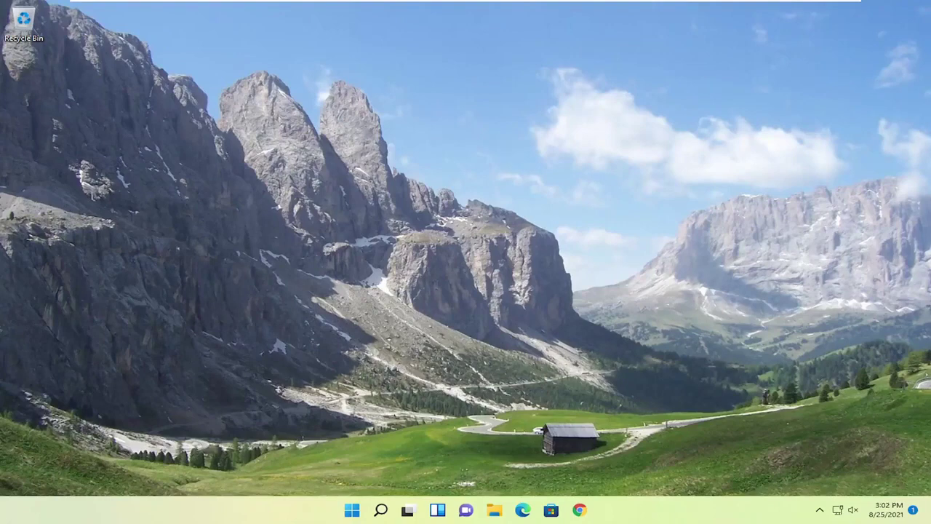
Check the speaker volume in quick settings, raising it to 33, then mute it
click(855, 513)
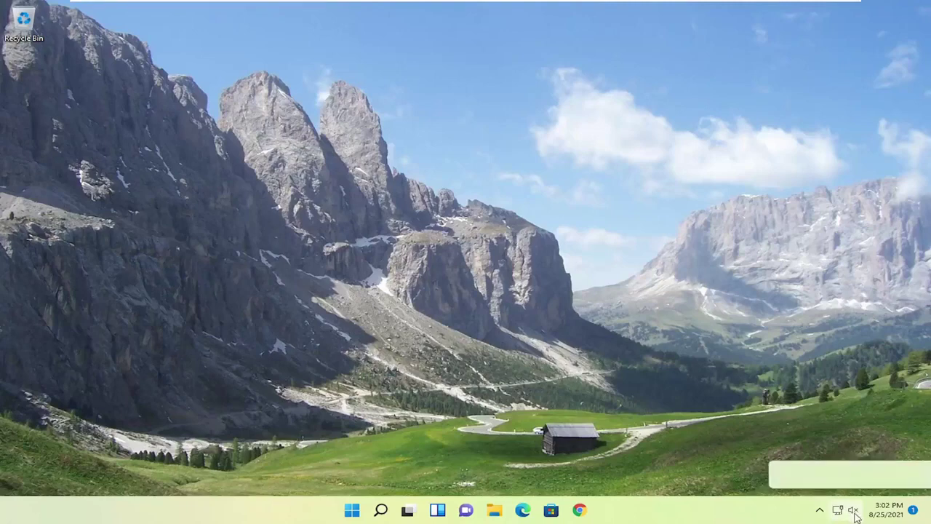
mouse_move(748, 442)
mouse_down()
mouse_move(780, 445)
mouse_move(724, 439)
mouse_up()
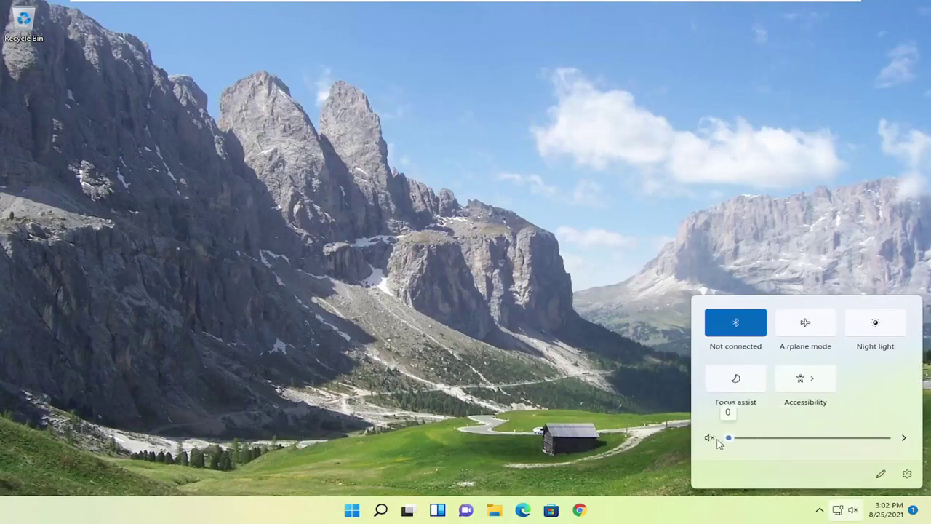
click(570, 392)
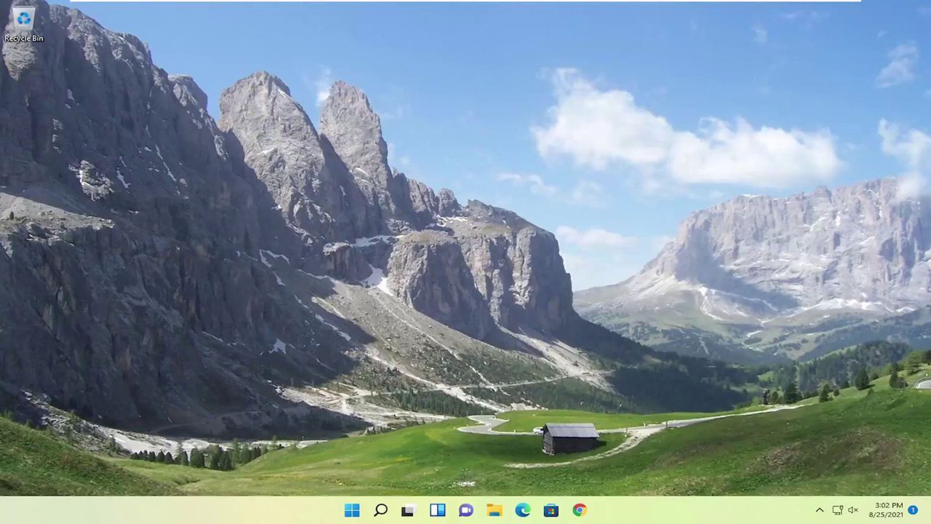
Search 'control panel', open it, and show all items as Large icons
click(380, 512)
text(contro)
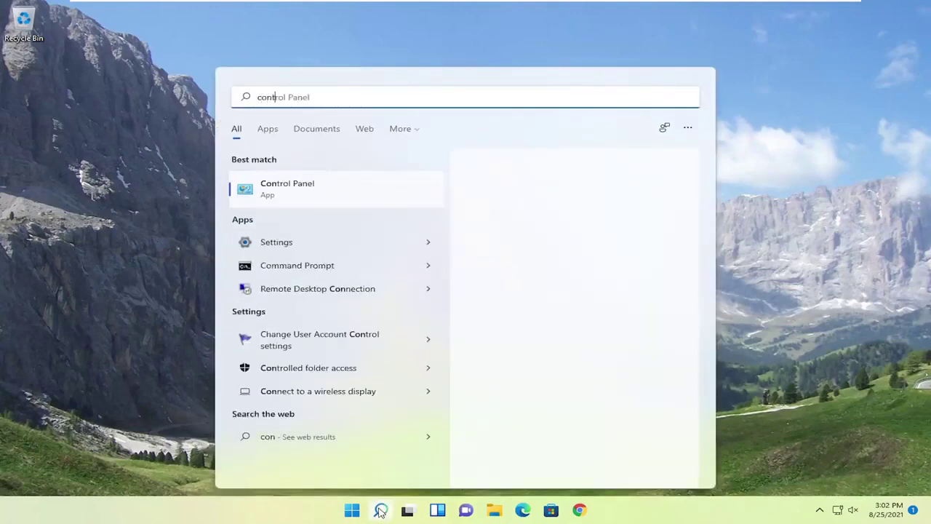
text(l panel)
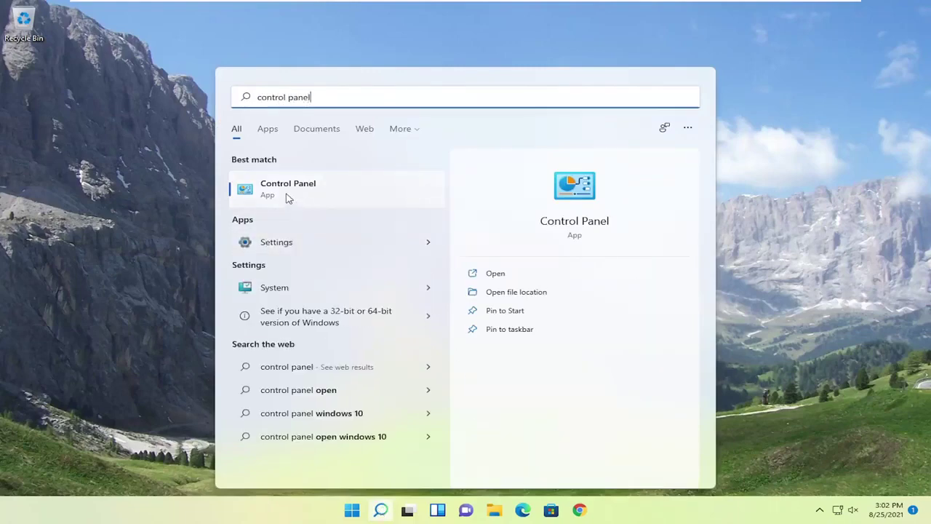
click(522, 212)
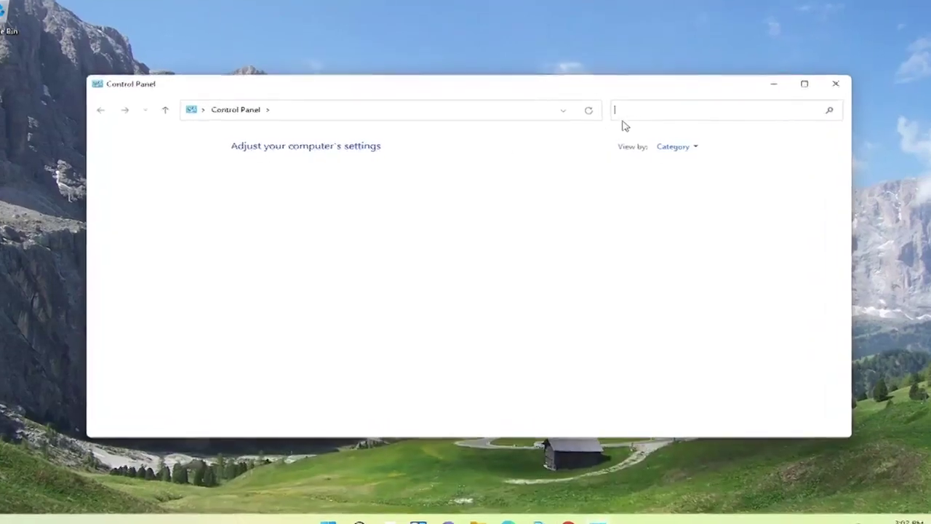
click(688, 145)
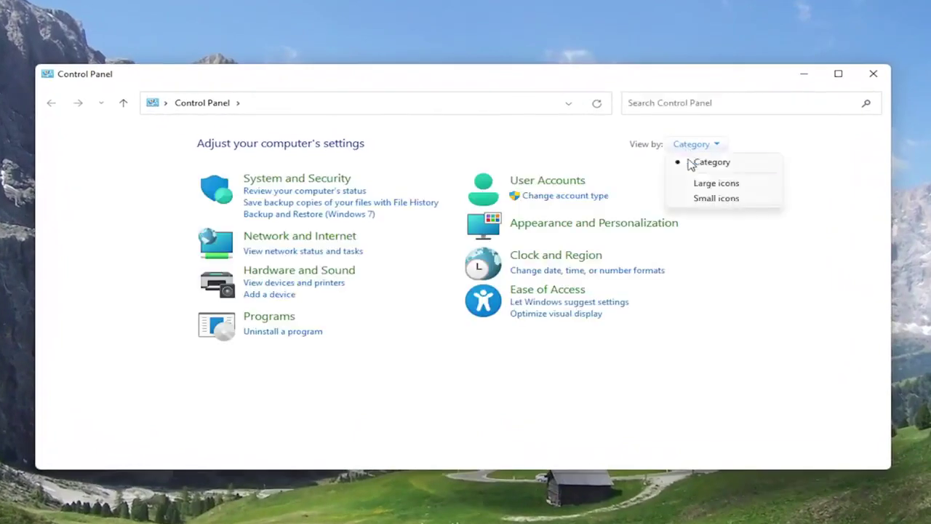
click(702, 186)
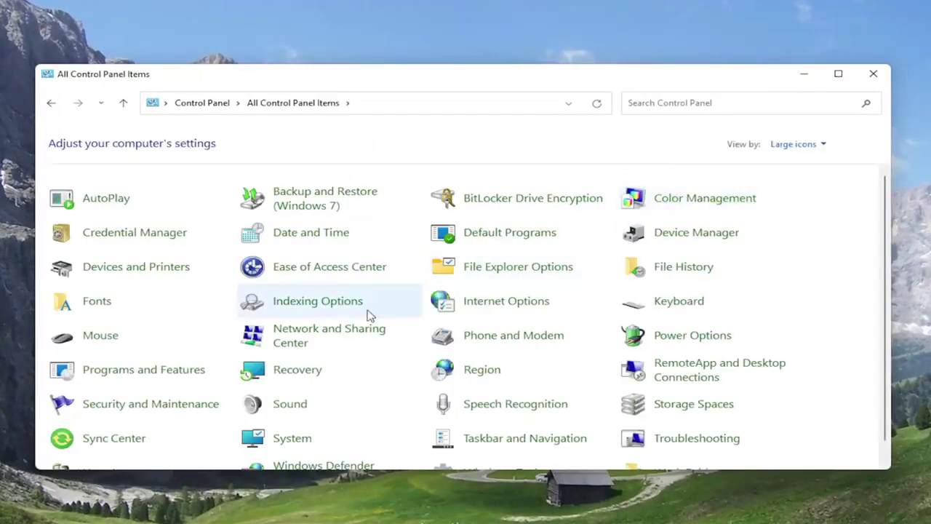
Open the Sound settings and select the Speakers playback device
click(285, 411)
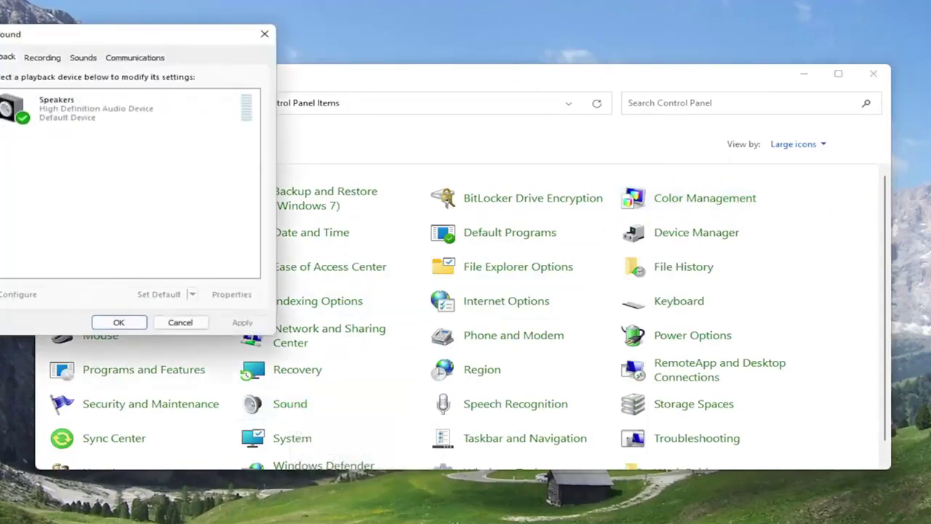
drag(125, 36, 341, 91)
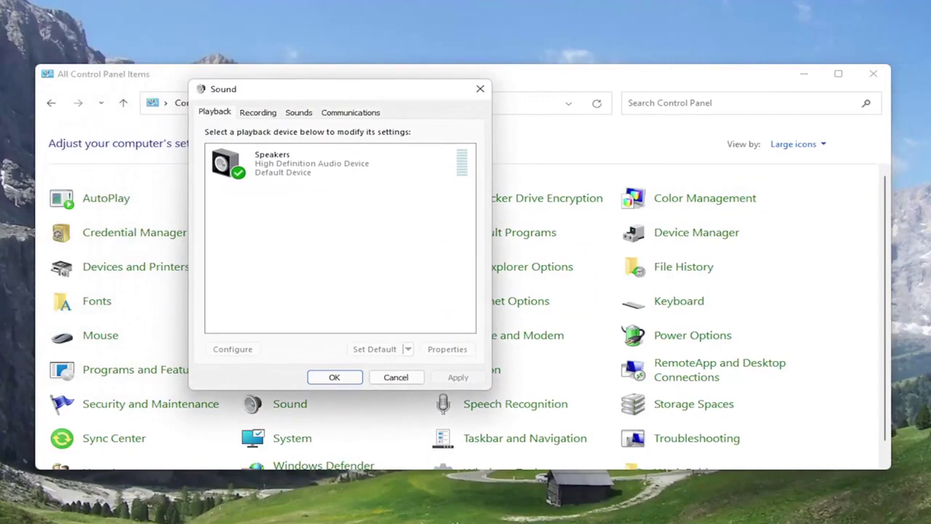
click(264, 166)
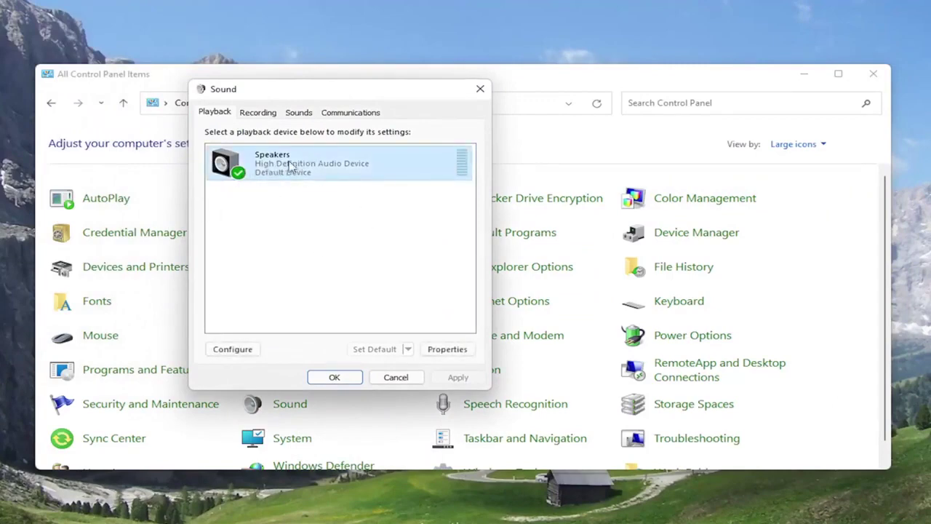
View the Speakers configuration wizard, close it unchanged, and reselect Speakers
click(232, 349)
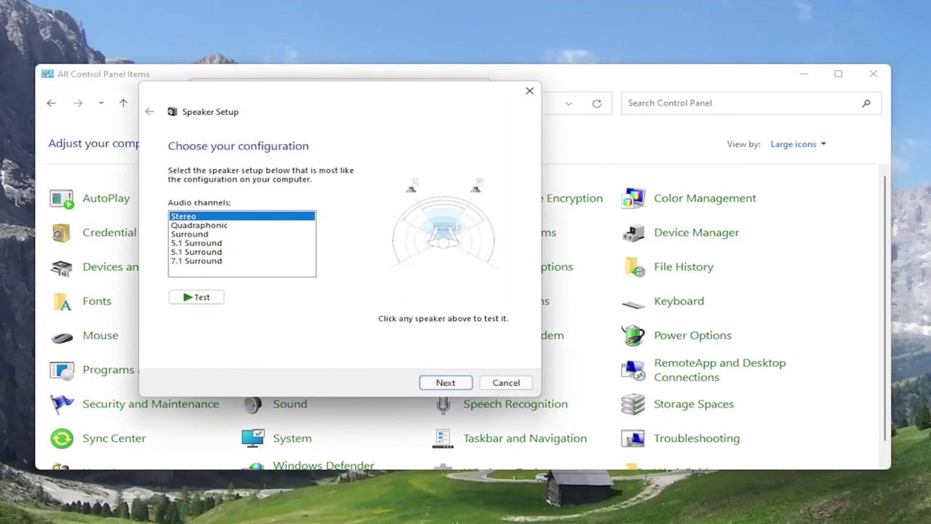
click(530, 91)
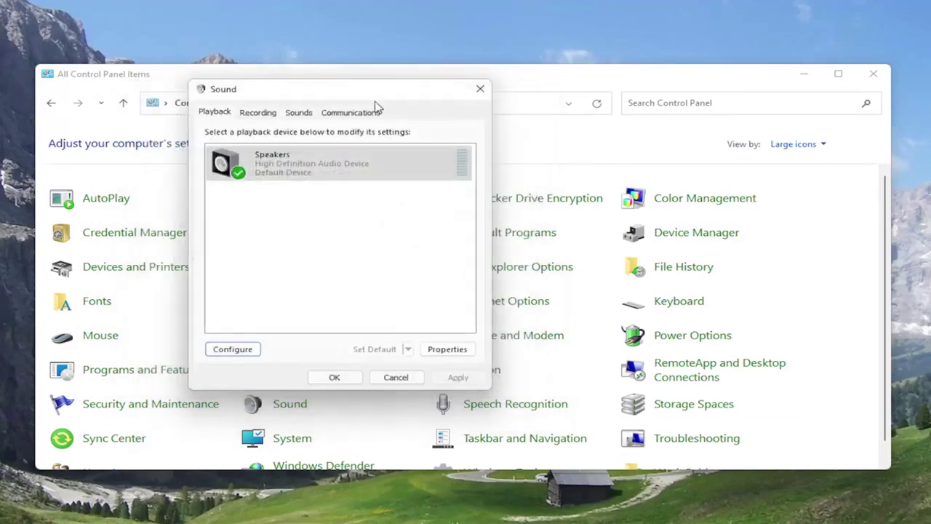
click(448, 350)
click(247, 169)
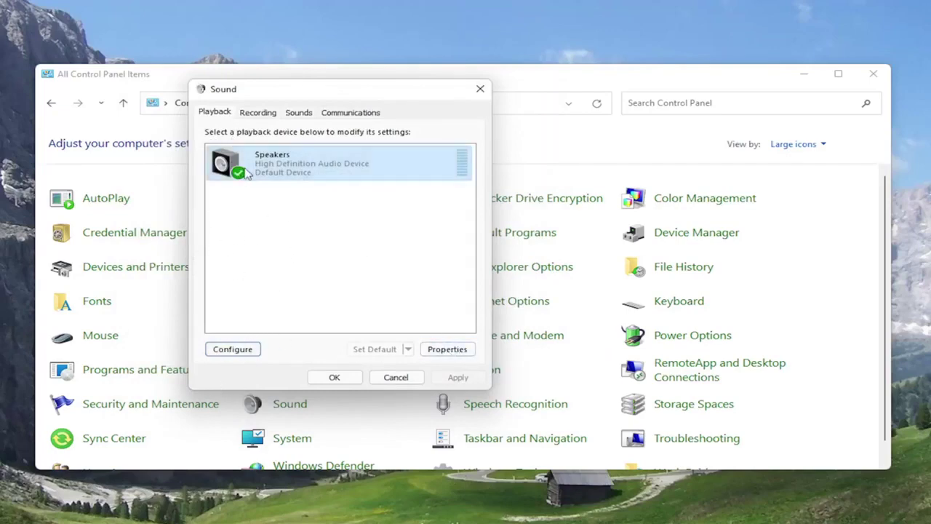
Pick 24 bit, 192000 Hz (Studio Quality) as the Speakers' default format under Advanced, then OK
click(449, 350)
drag(347, 148, 321, 96)
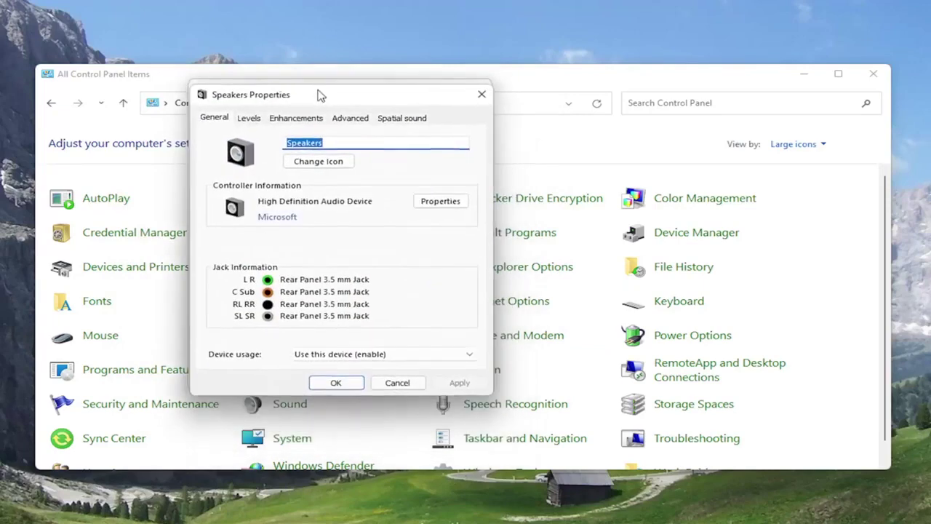
click(350, 118)
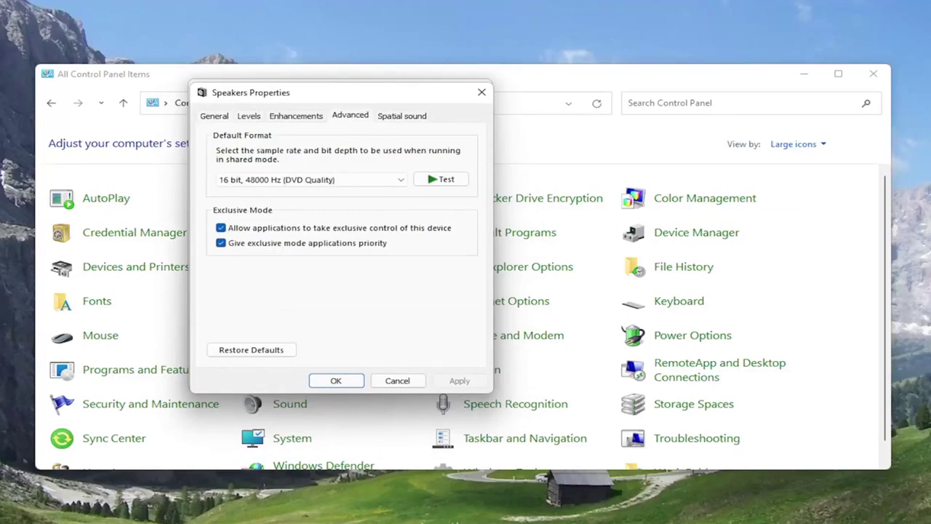
click(317, 182)
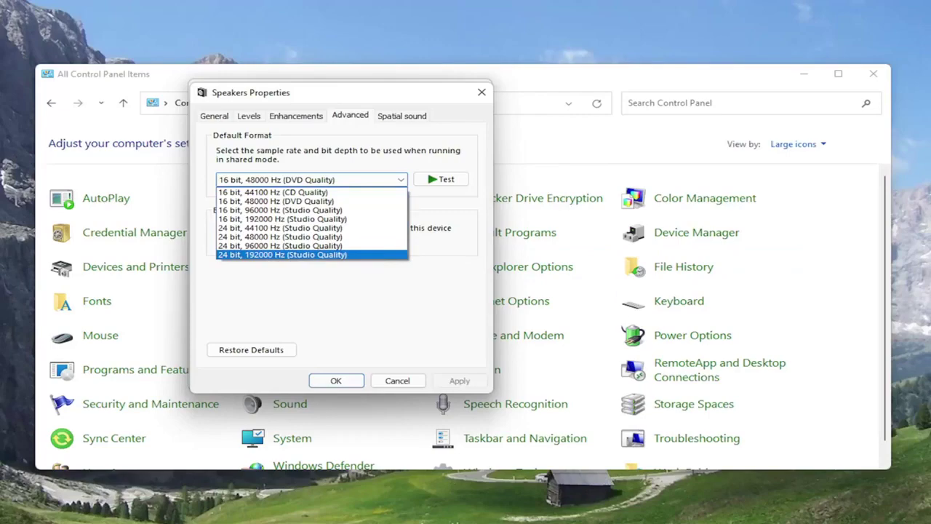
click(484, 95)
click(481, 93)
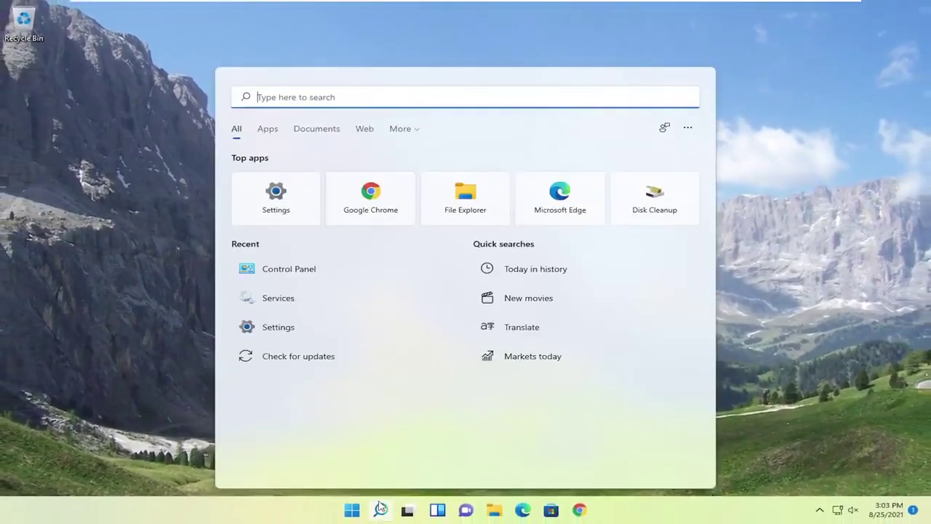
Search 'troubleshoot' and run Playing Audio from the Other troubleshooters list
text(troubleshoot)
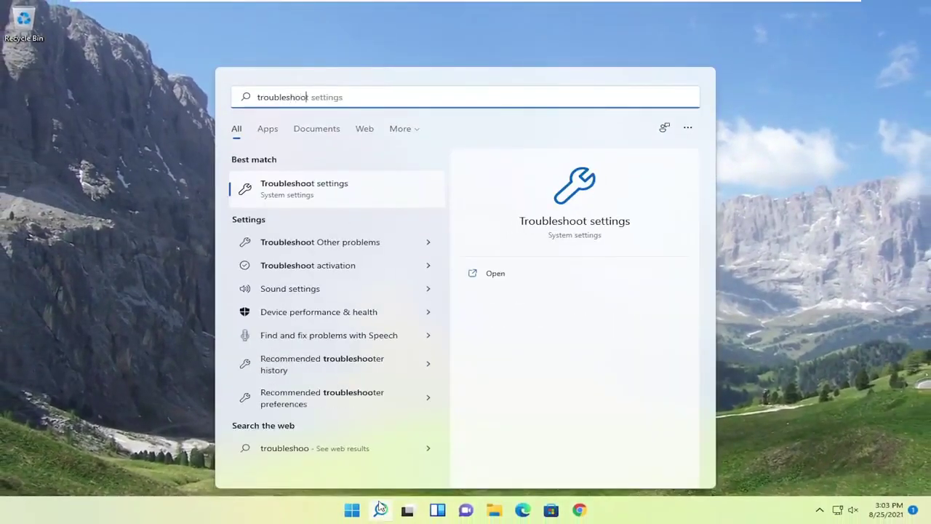
click(291, 191)
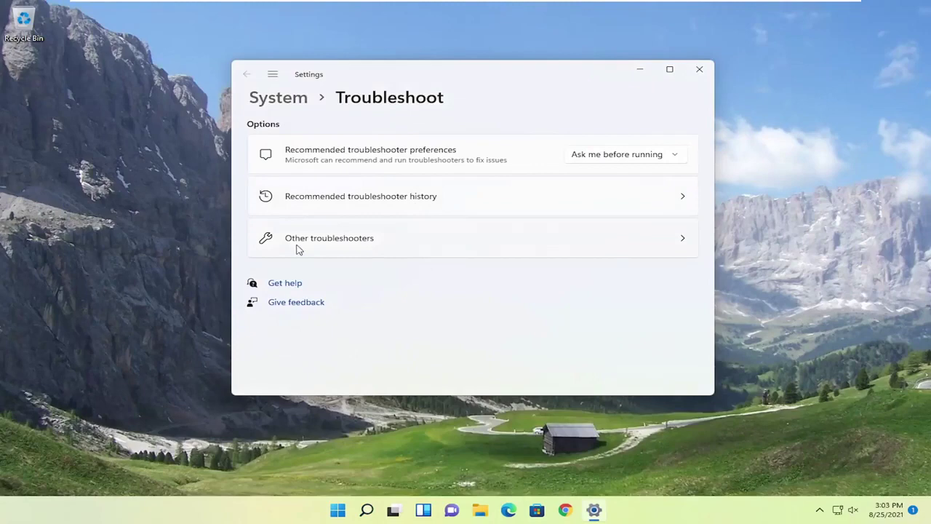
click(334, 245)
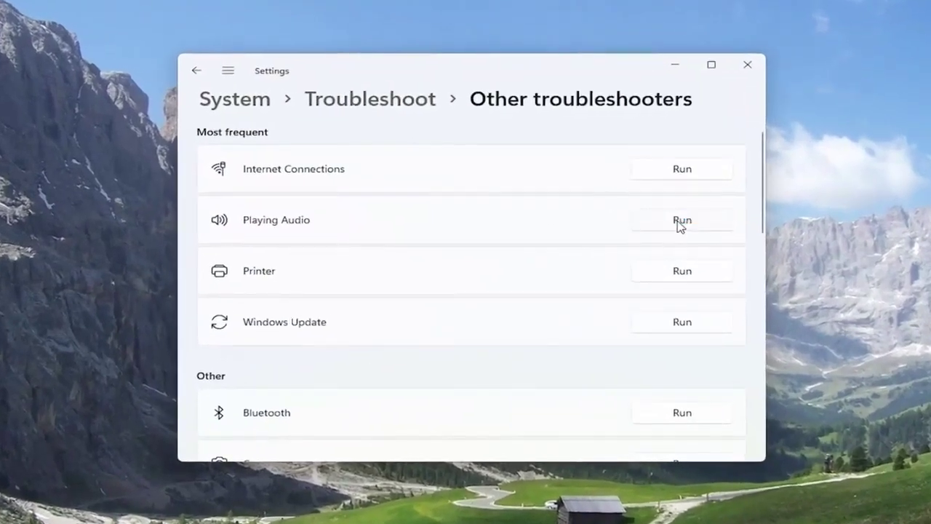
click(681, 221)
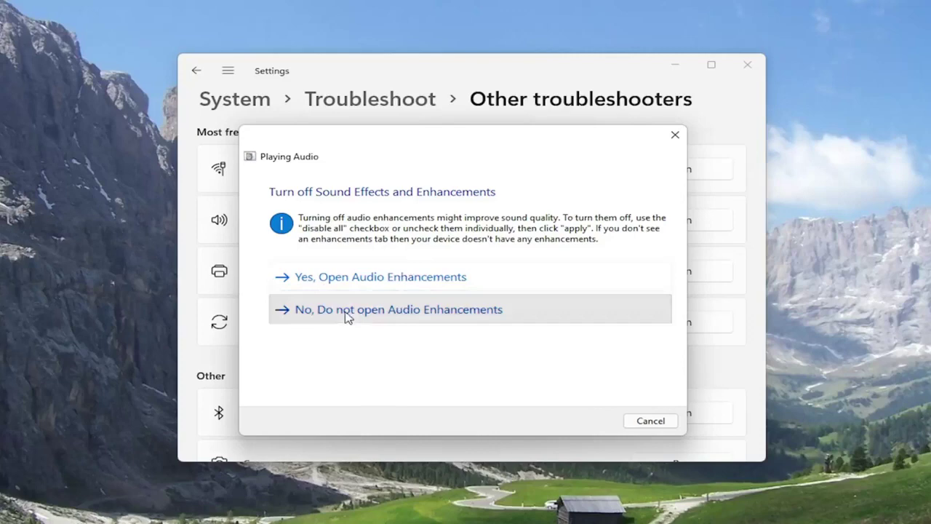
Decline opening Audio Enhancements and continue past the volume increase step
click(386, 309)
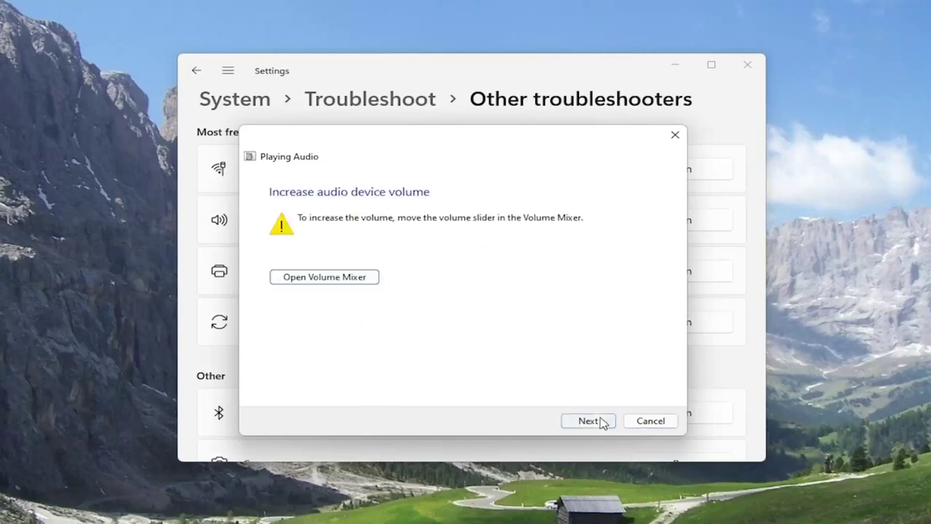
click(599, 421)
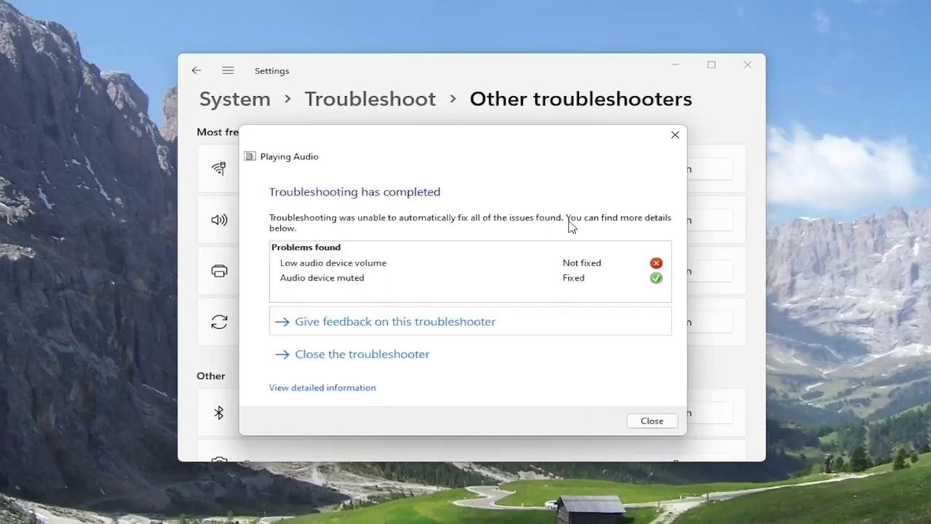